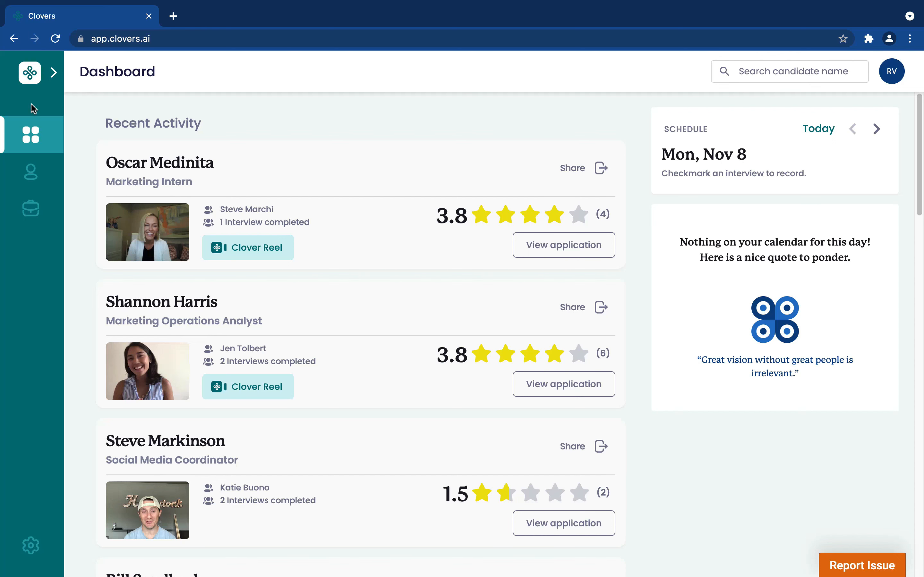
# - Go to the Candidates page and start adding a new candidate application
pyautogui.moveTo(32, 101)
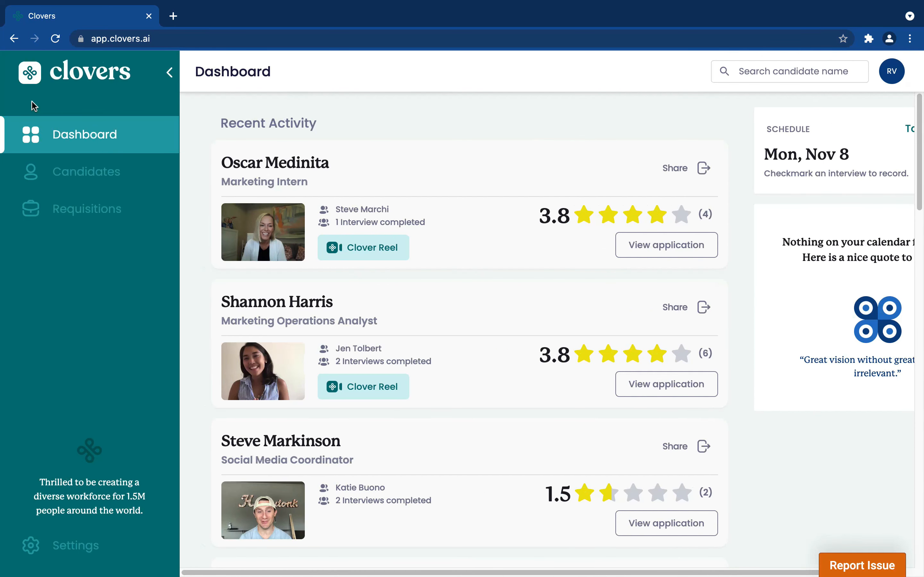
pyautogui.click(69, 173)
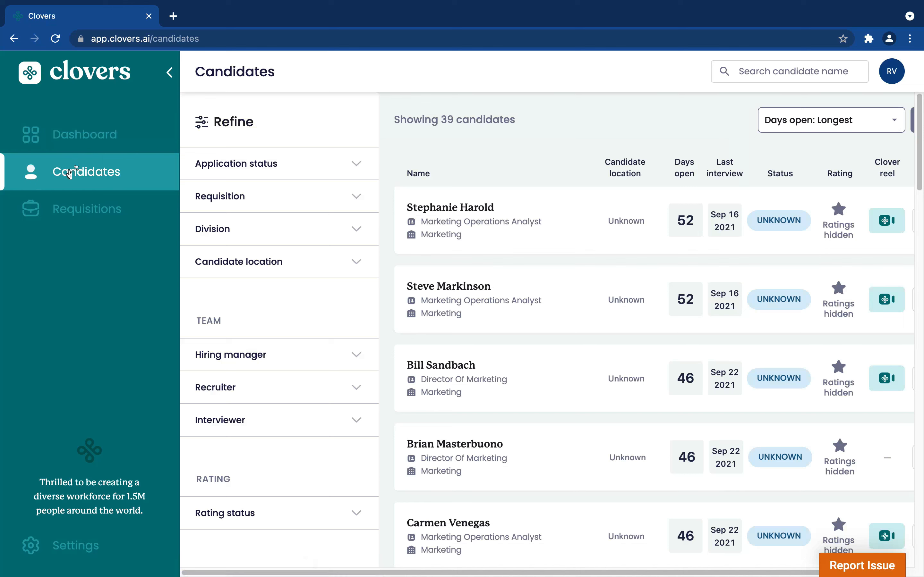
pyautogui.click(129, 280)
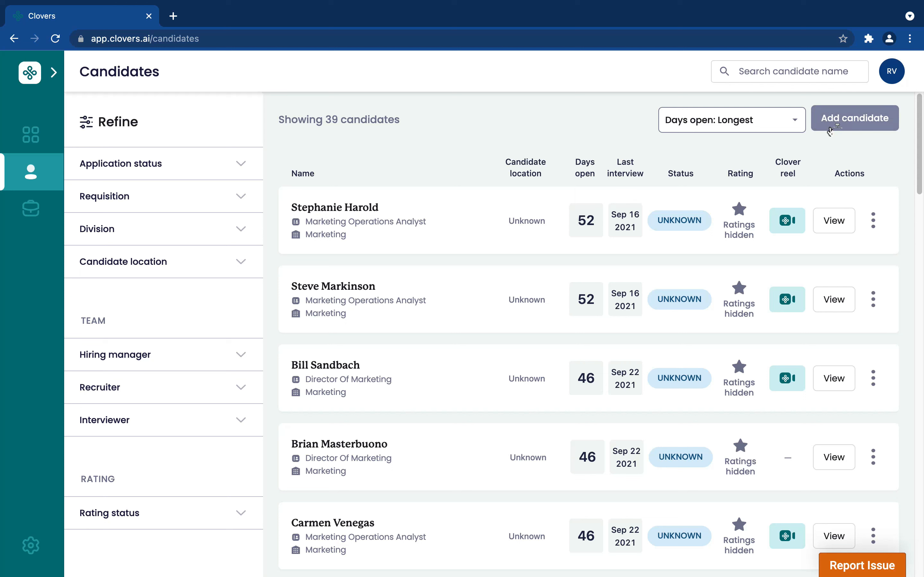
pyautogui.click(857, 123)
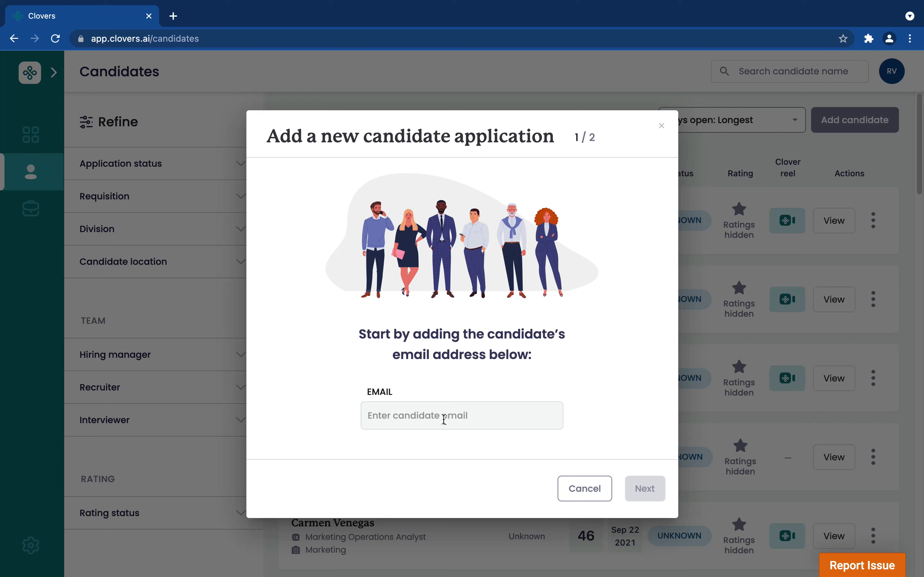
# - Enter the candidate's email address and continue to the second page of the application form
pyautogui.click(452, 416)
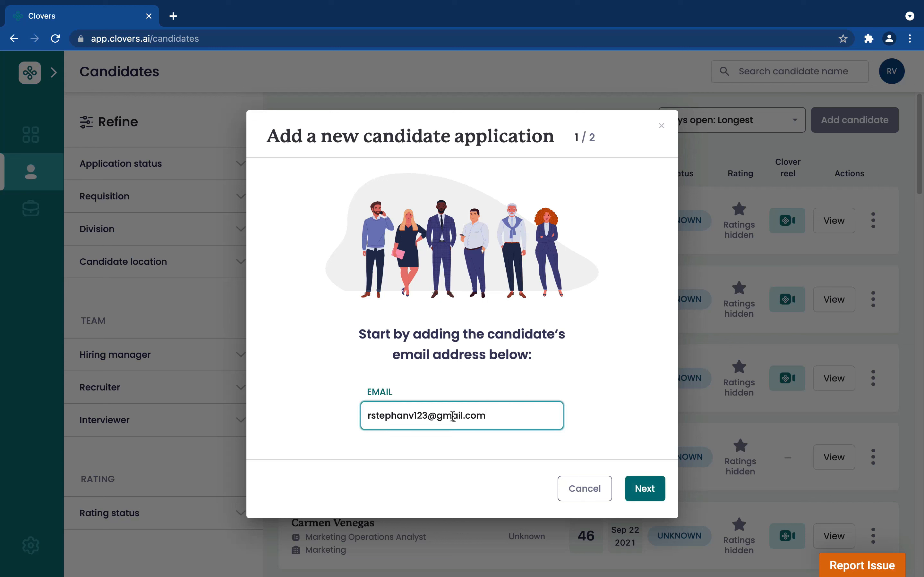
pyautogui.click(651, 488)
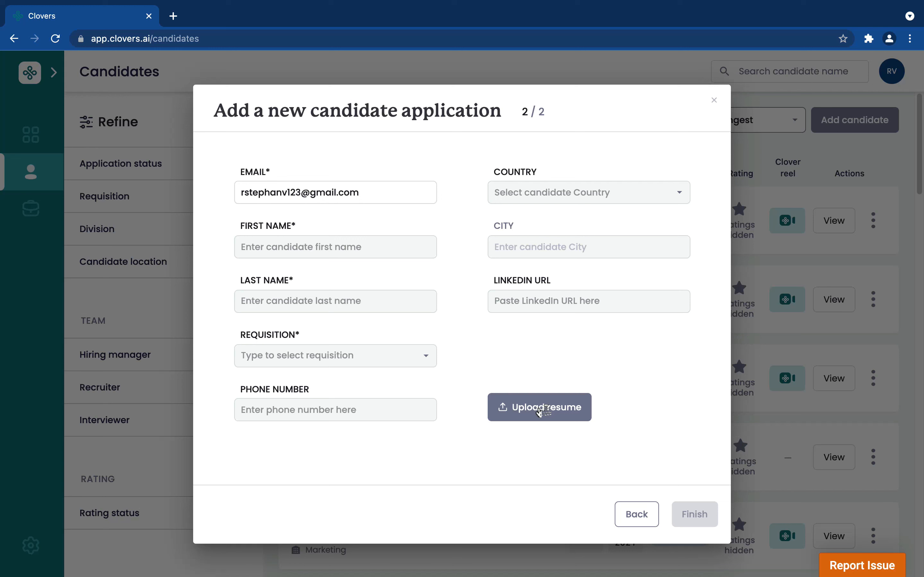
# - Fill in the candidate's first name and last name in the application form
pyautogui.click(337, 249)
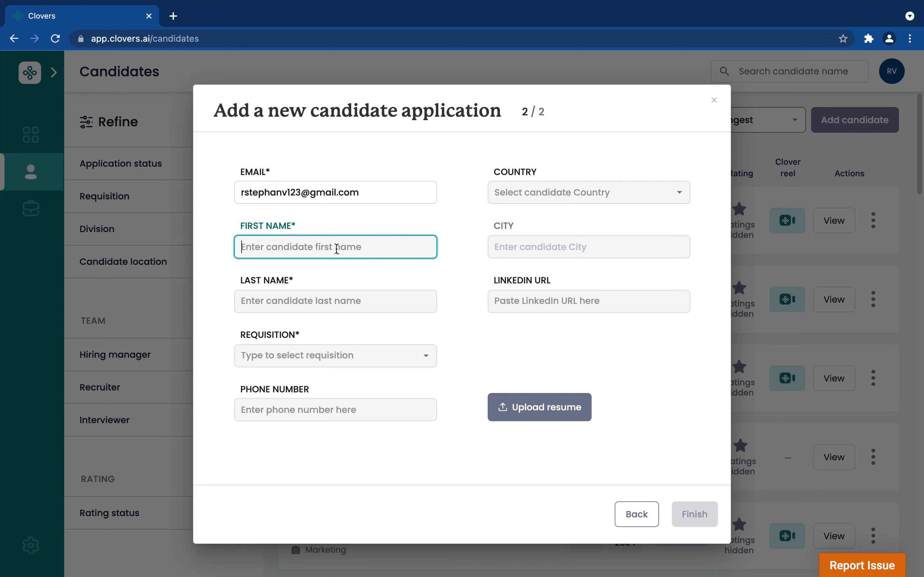
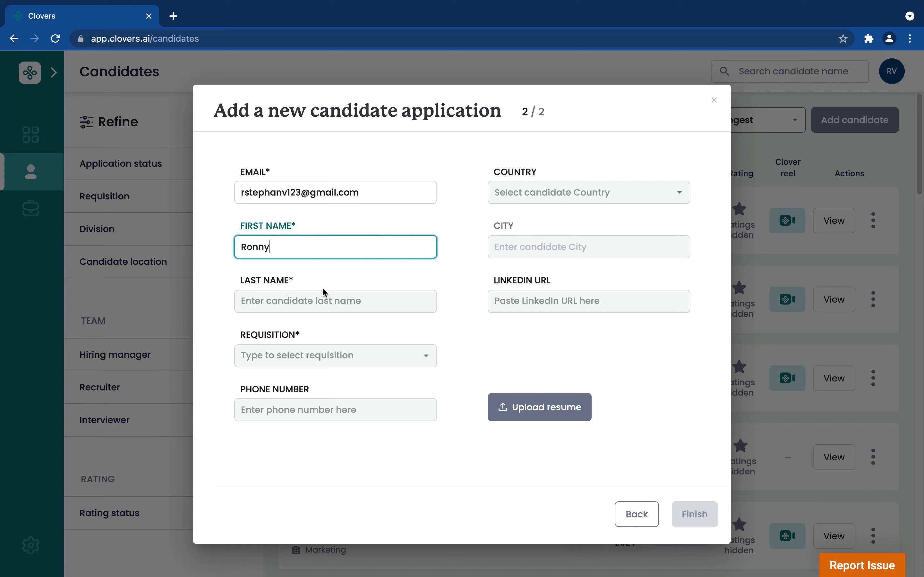
pyautogui.click(309, 306)
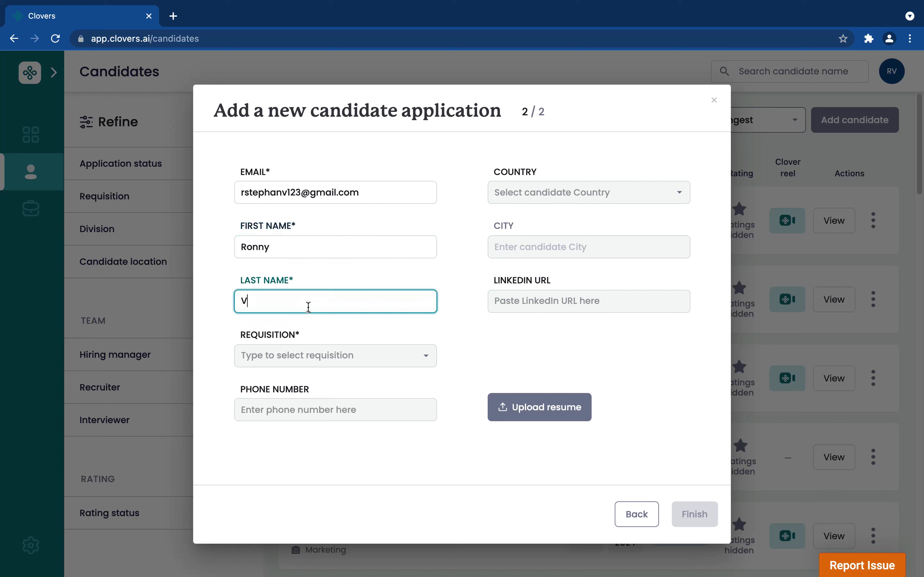
# - Select Director of Ops as the requisition for the candidate application
pyautogui.click(346, 355)
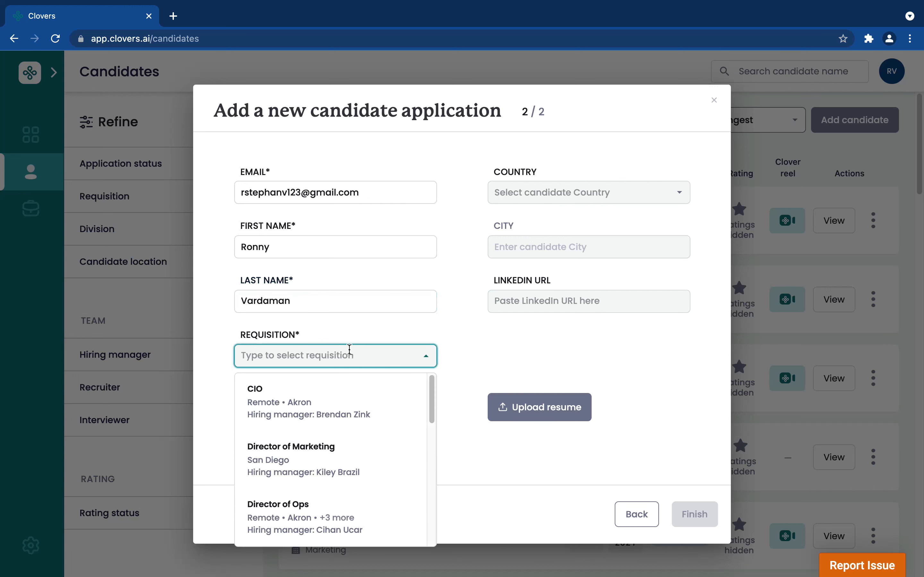
pyautogui.scroll(-1, 345, 436)
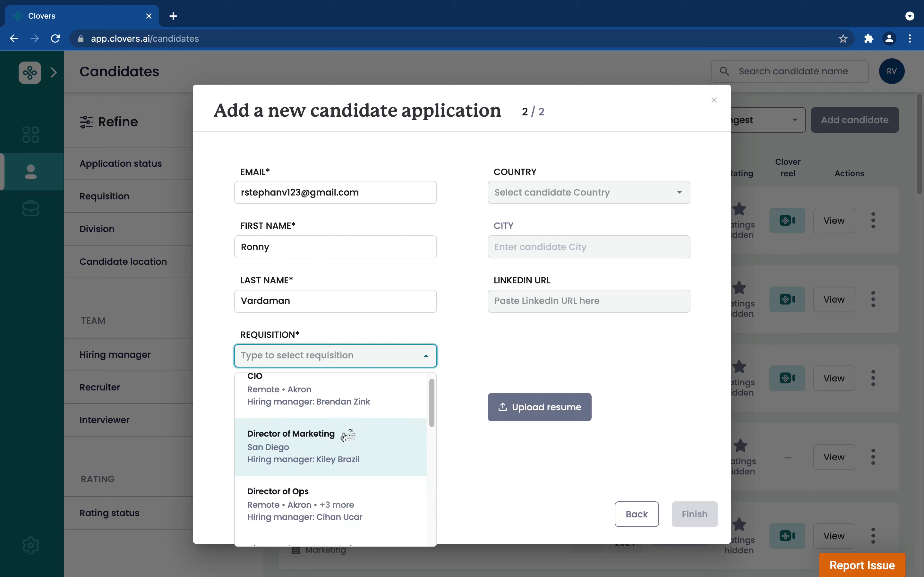
pyautogui.click(331, 501)
pyautogui.click(371, 413)
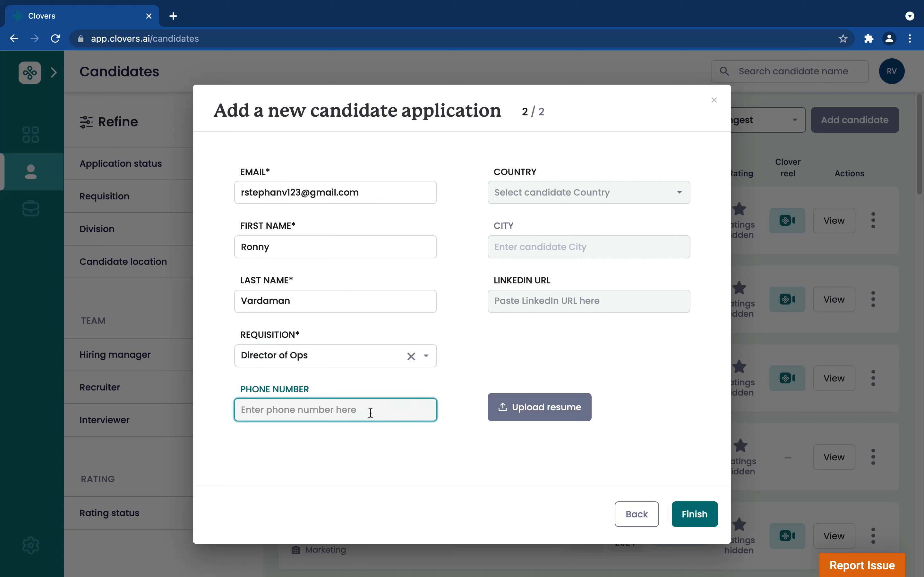
pyautogui.write('+N')
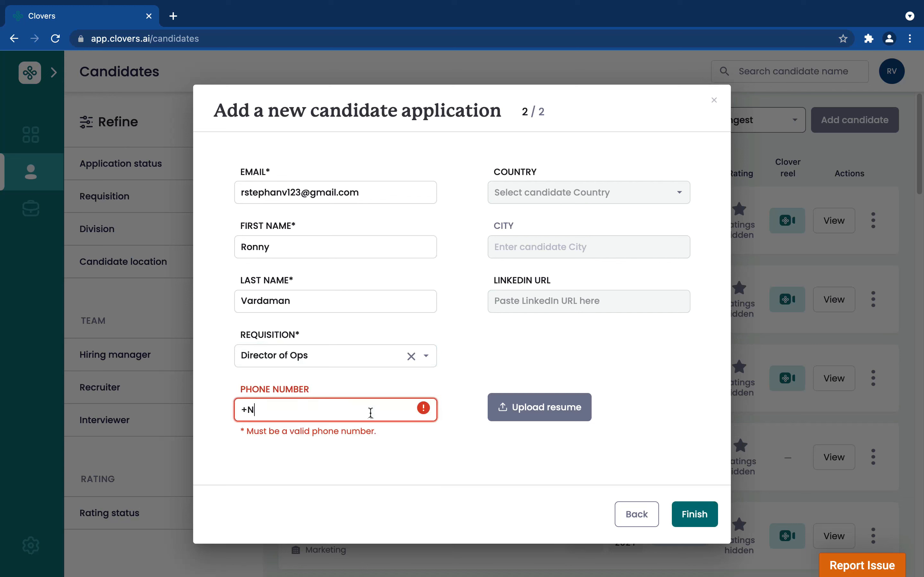
pyautogui.write('?A')
pyautogui.press('BackSpace')
pyautogui.press('BackSpace')
pyautogui.press('BackSpace')
pyautogui.press('BackSpace')
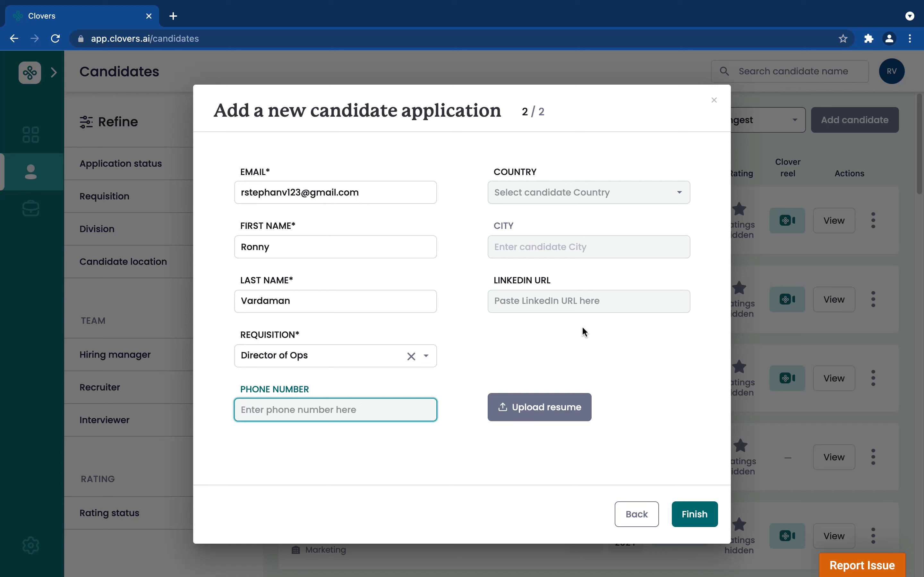
# - Set the candidate's location to country United States, state Colorado and city Able
pyautogui.click(645, 189)
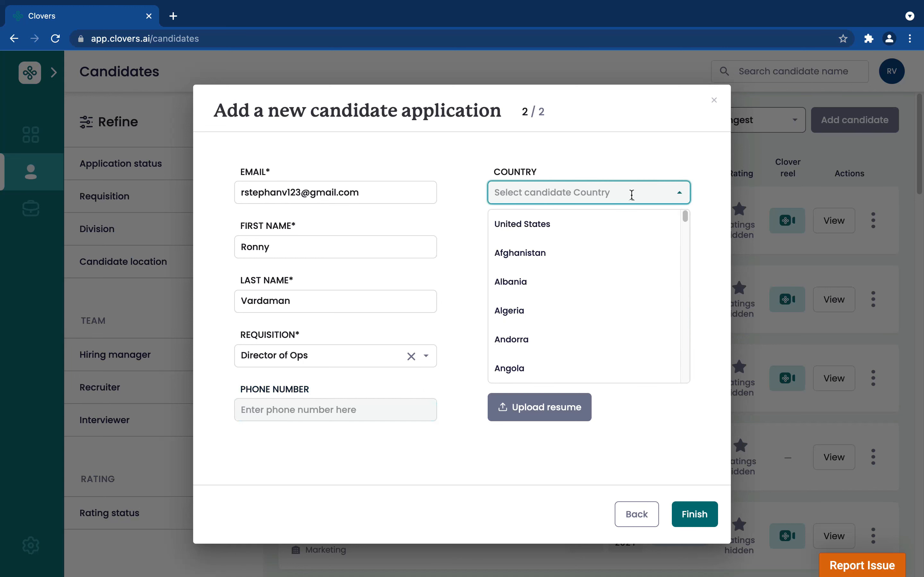
pyautogui.click(568, 231)
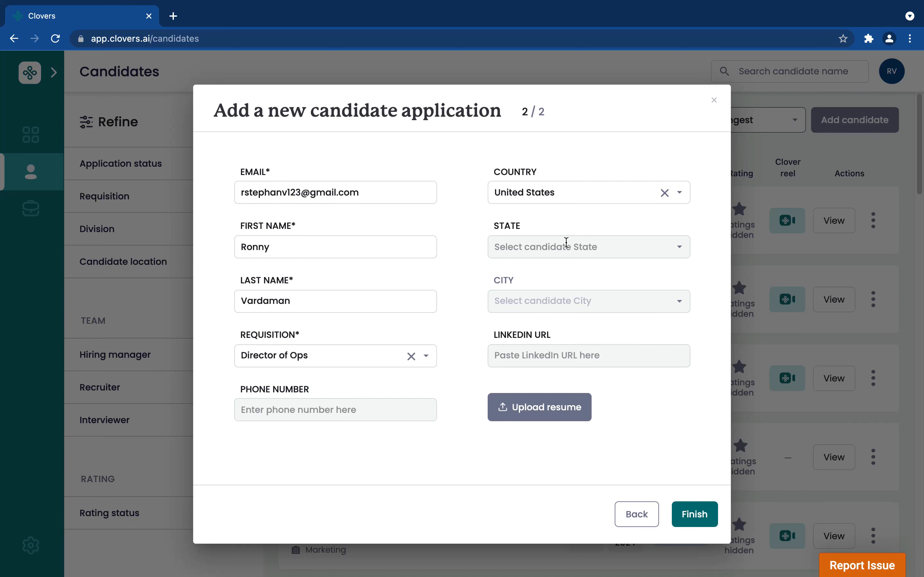
pyautogui.click(567, 244)
pyautogui.scroll(-2, 573, 336)
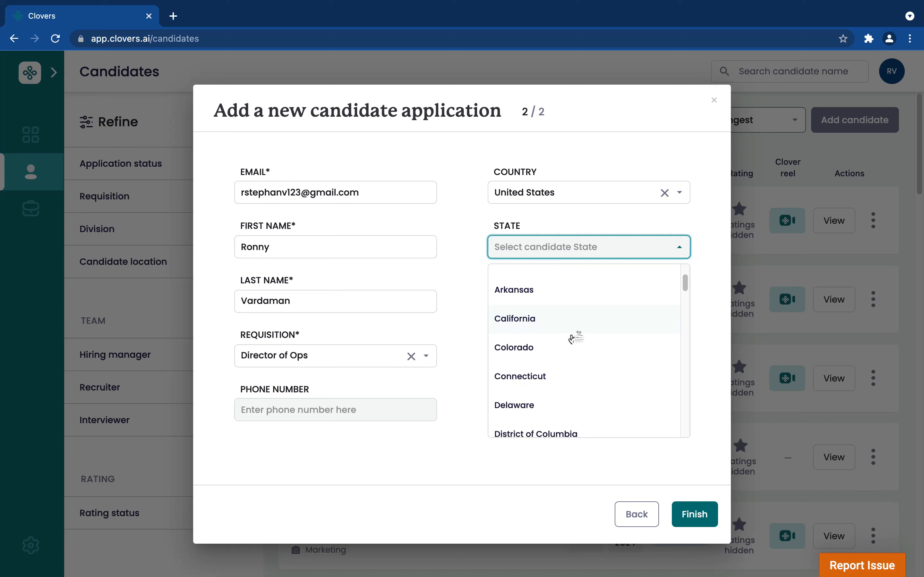
pyautogui.click(571, 343)
pyautogui.click(590, 309)
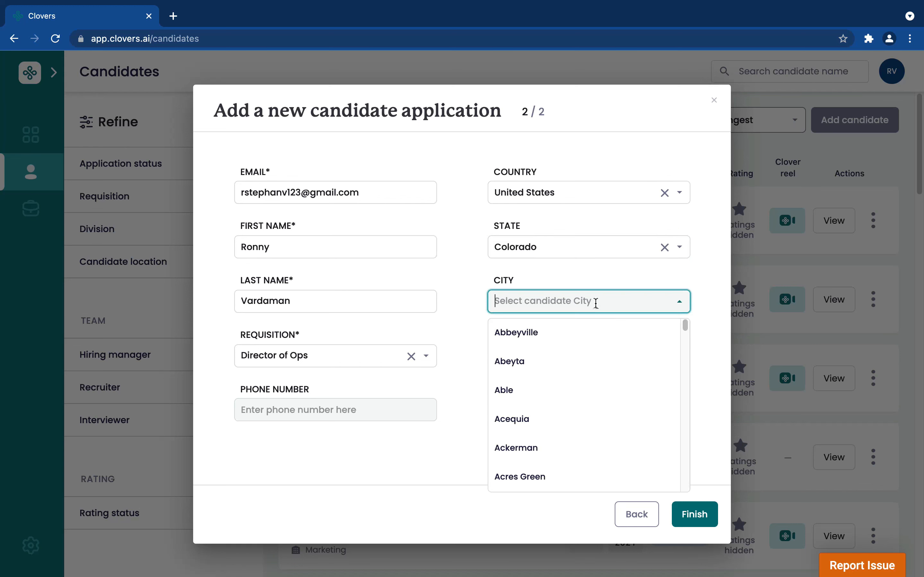
pyautogui.click(571, 389)
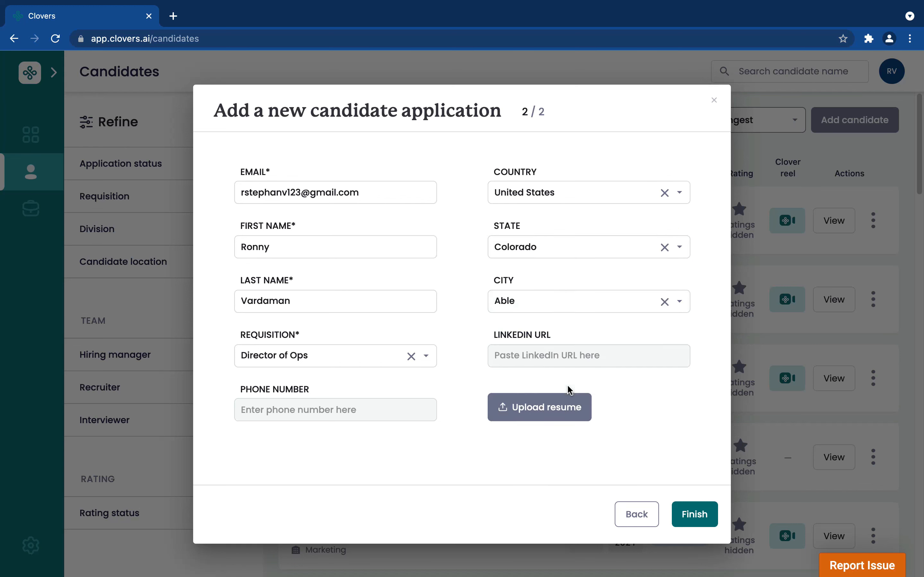
# - Paste the candidate's LinkedIn profile link into the LinkedIn URL field
pyautogui.click(581, 349)
pyautogui.rightClick(578, 350)
pyautogui.click(577, 349)
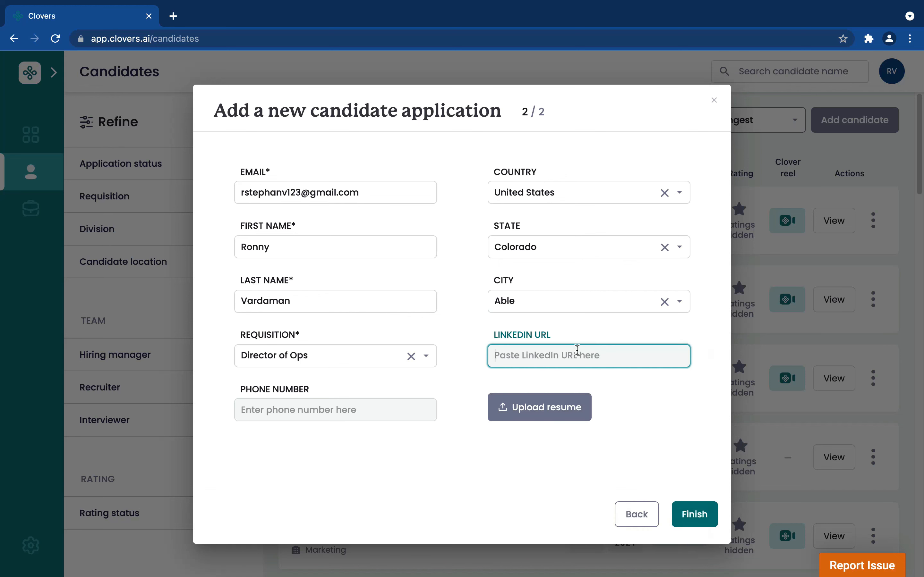
pyautogui.rightClick(575, 350)
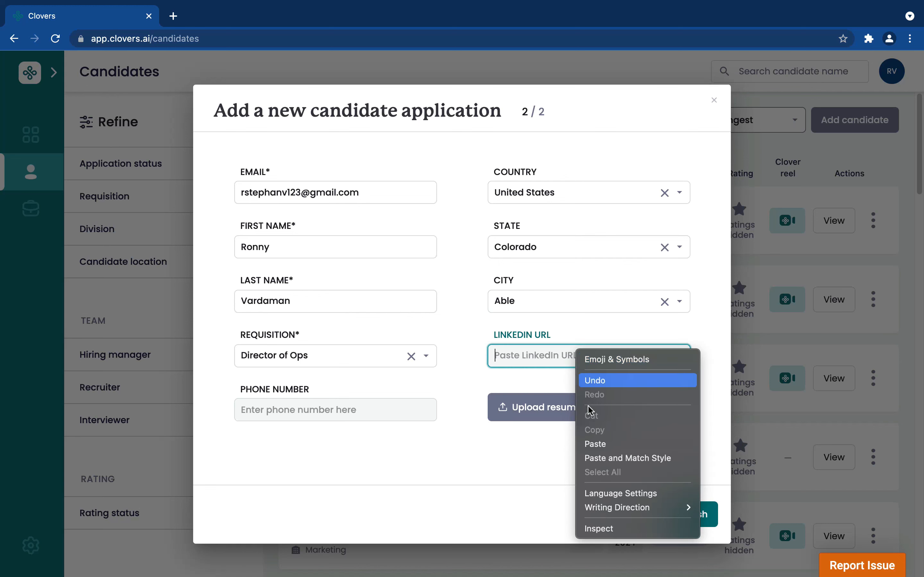
pyautogui.click(604, 443)
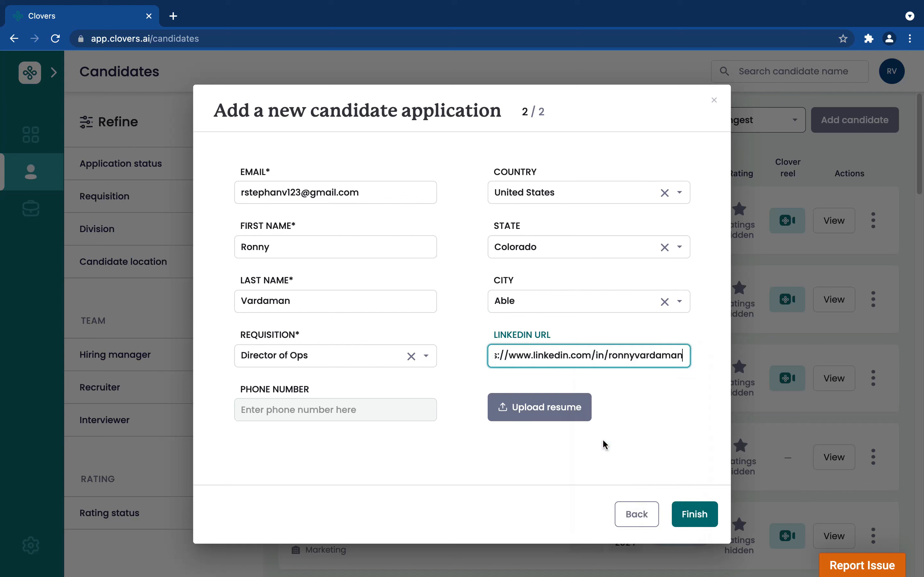
# - Attach the candidate's resume document from the Desktop and delete the attached file again
pyautogui.click(583, 413)
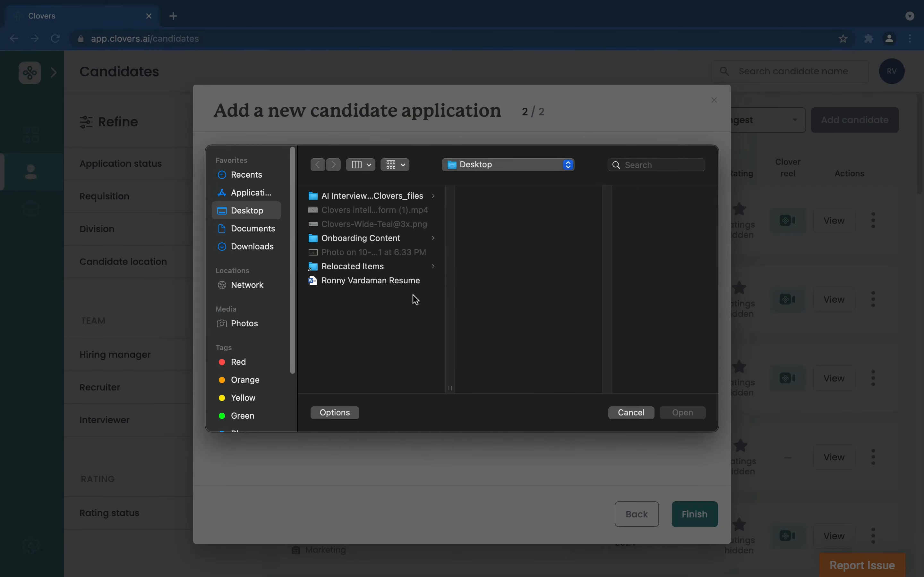
pyautogui.click(406, 285)
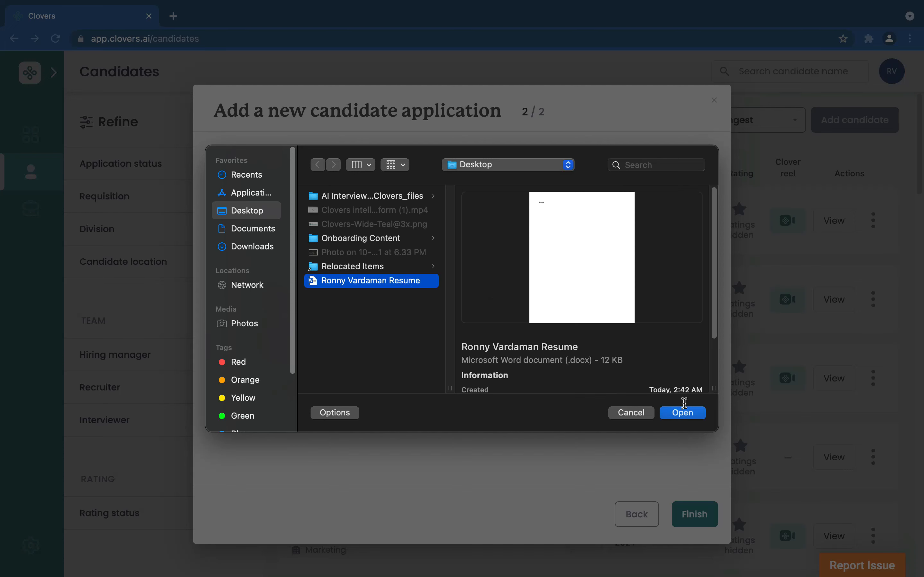
pyautogui.click(689, 415)
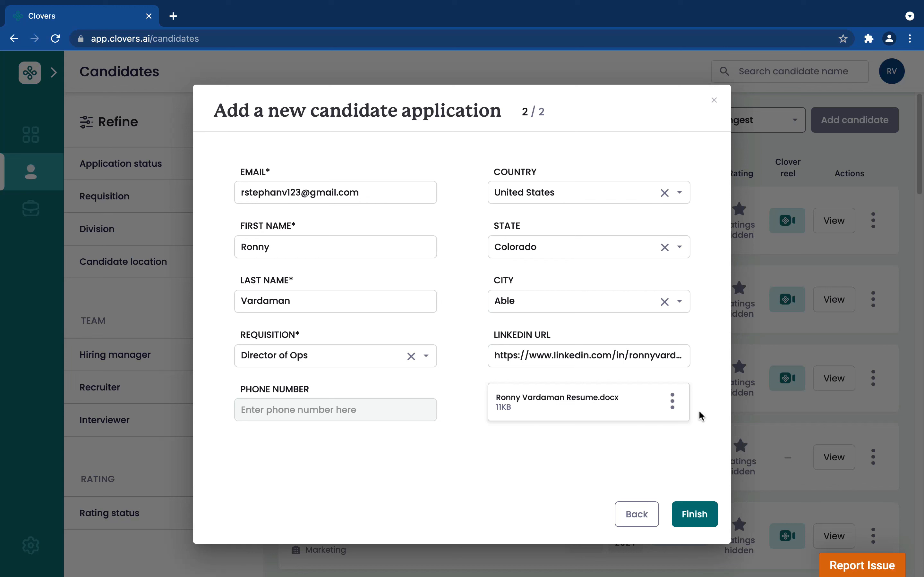
pyautogui.click(672, 401)
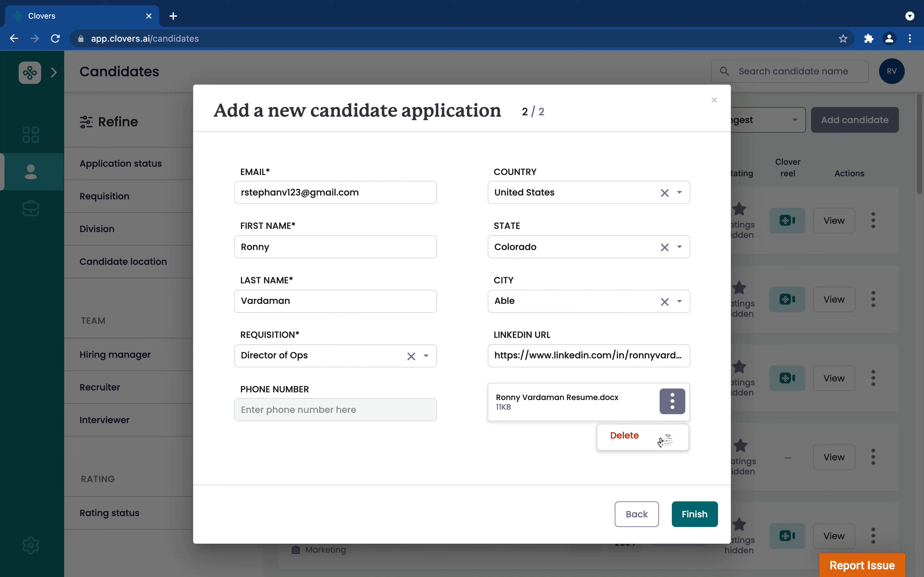
pyautogui.click(660, 441)
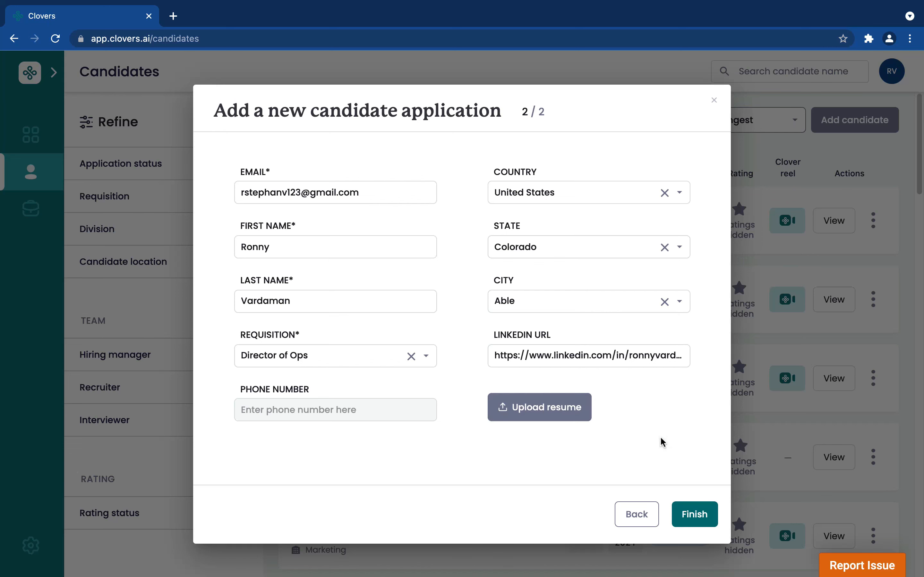
# - Upload the candidate's resume Word document from the Desktop to the application
pyautogui.click(573, 411)
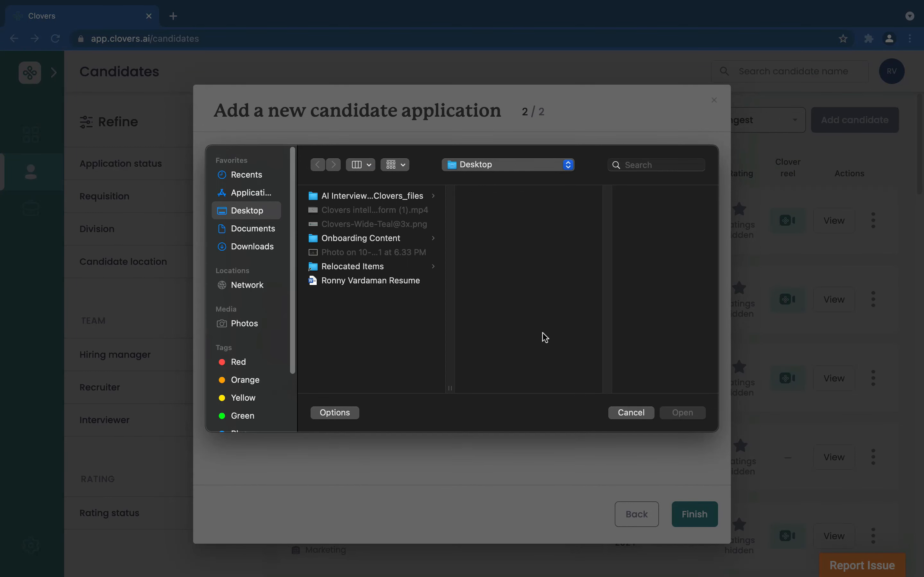
pyautogui.click(404, 286)
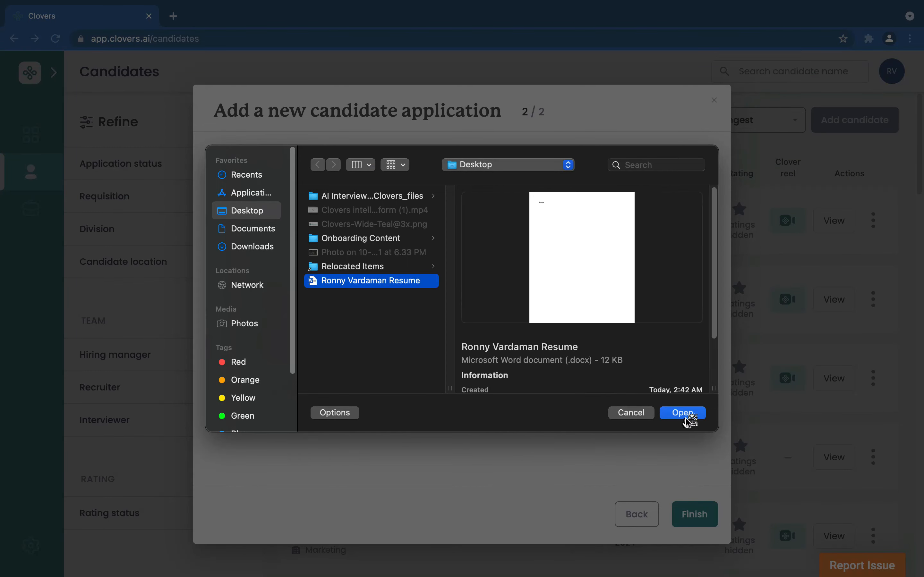
pyautogui.click(685, 417)
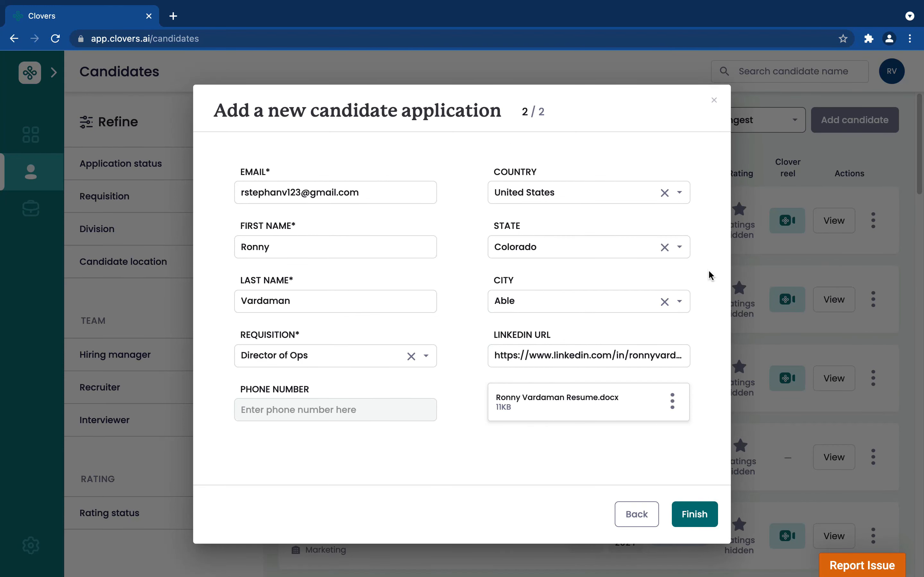
# - Submit the completed candidate application and close the confirmation dialog
pyautogui.click(698, 519)
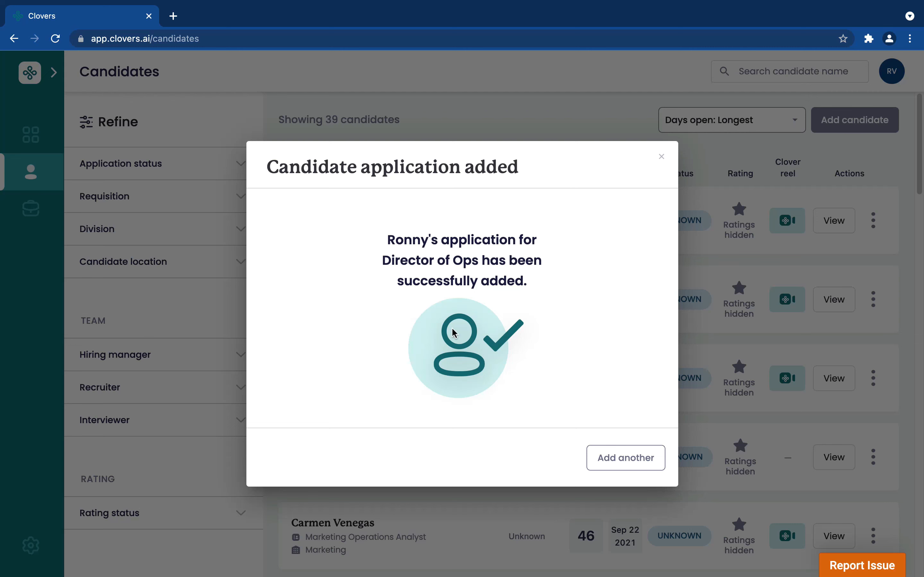
pyautogui.click(662, 158)
pyautogui.click(661, 158)
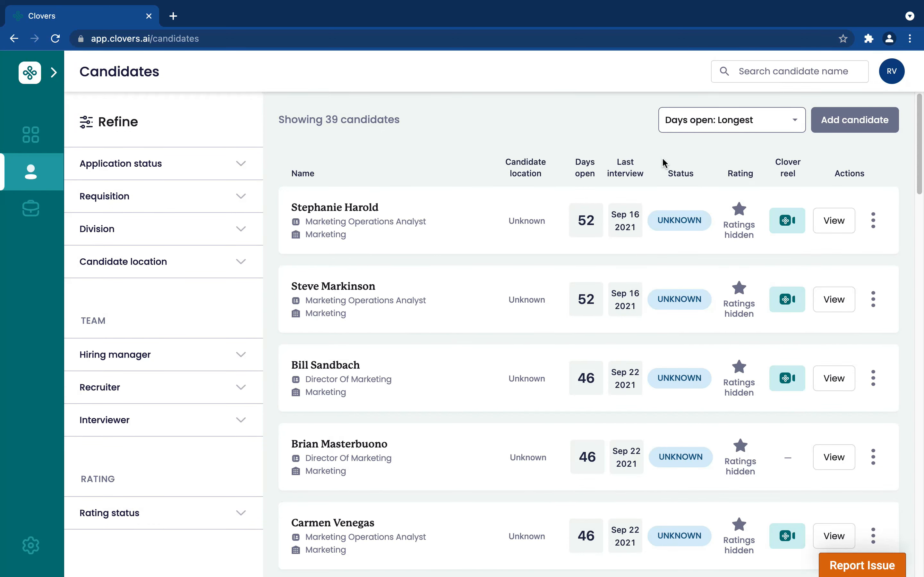
# - Look through the candidate list for the added application and reload the page to refresh it
pyautogui.scroll(-8, 458, 251)
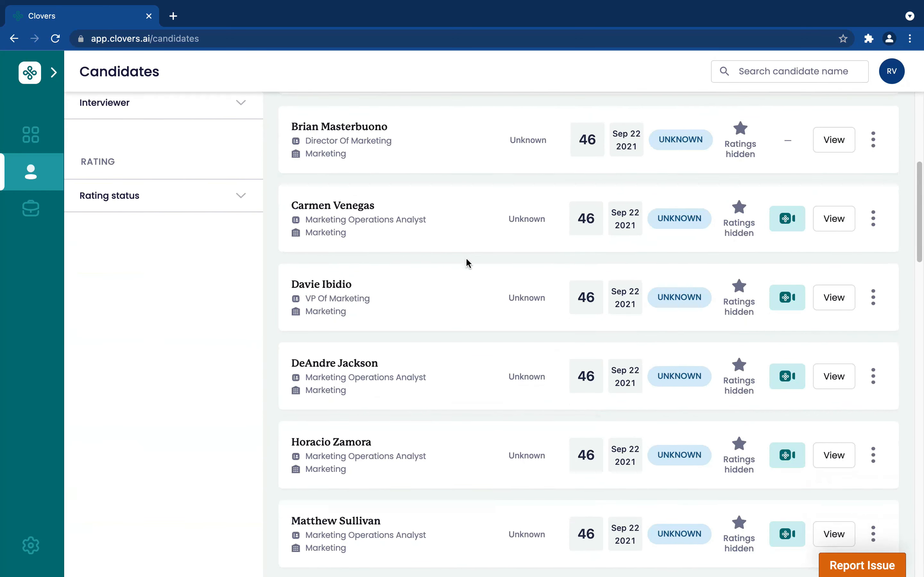
pyautogui.scroll(-8, 467, 259)
pyautogui.scroll(15, 466, 259)
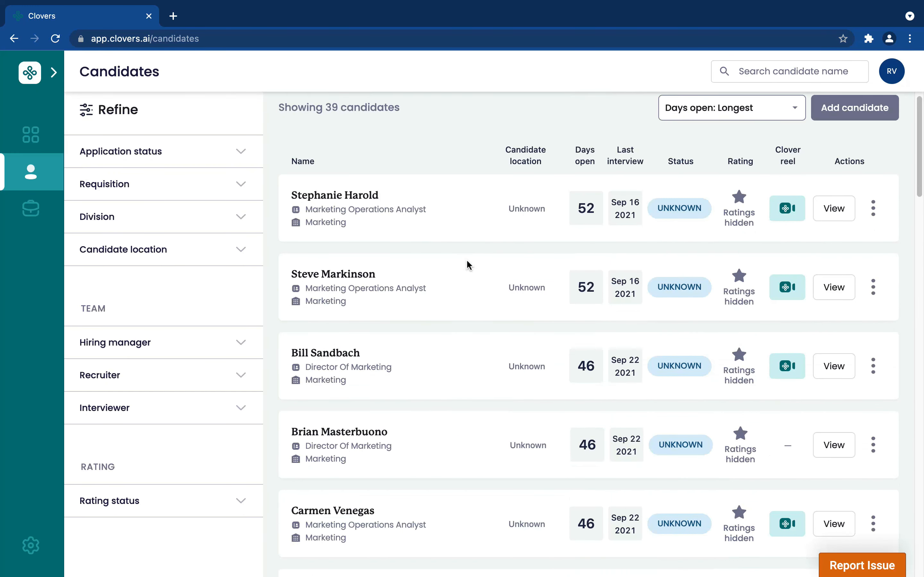
pyautogui.click(55, 38)
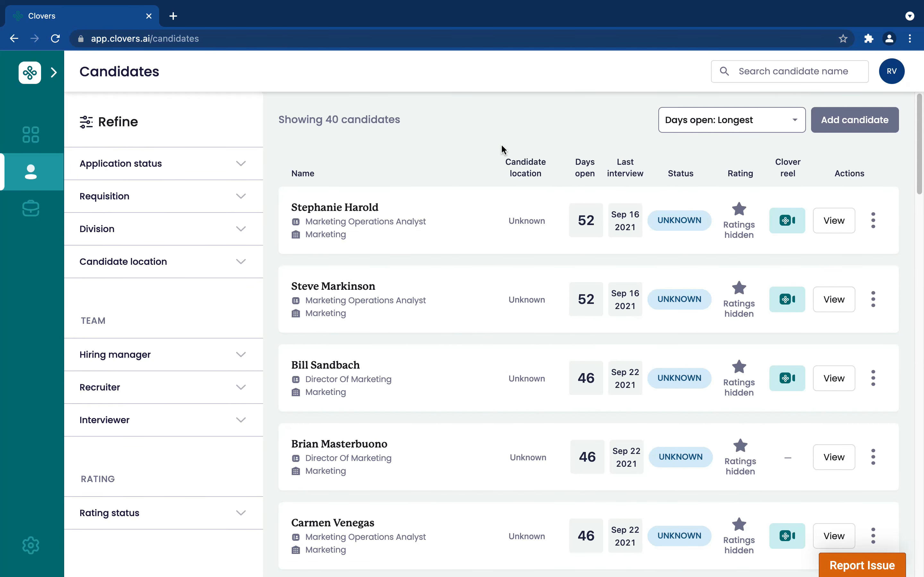
# - Sort the candidate list by Days open: Shortest
pyautogui.scroll(-1, 482, 183)
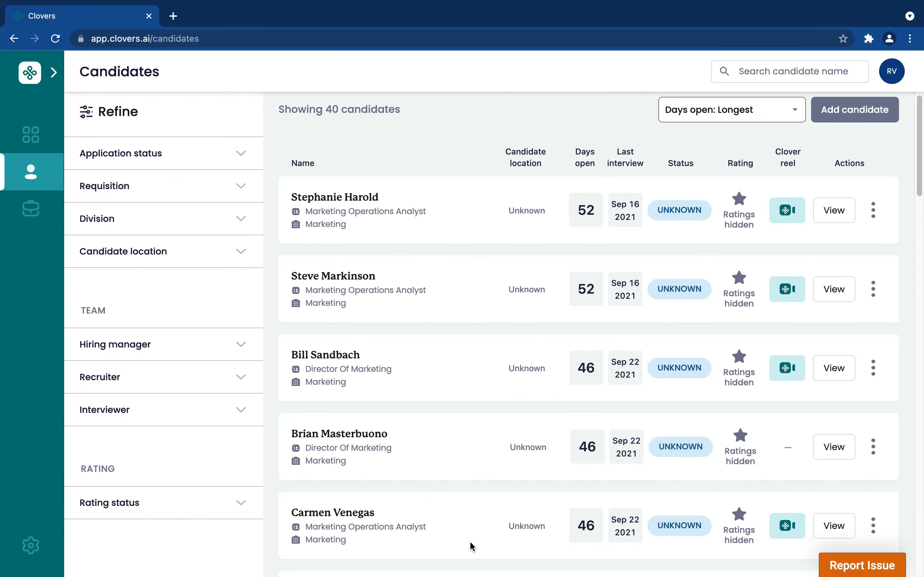
pyautogui.click(795, 111)
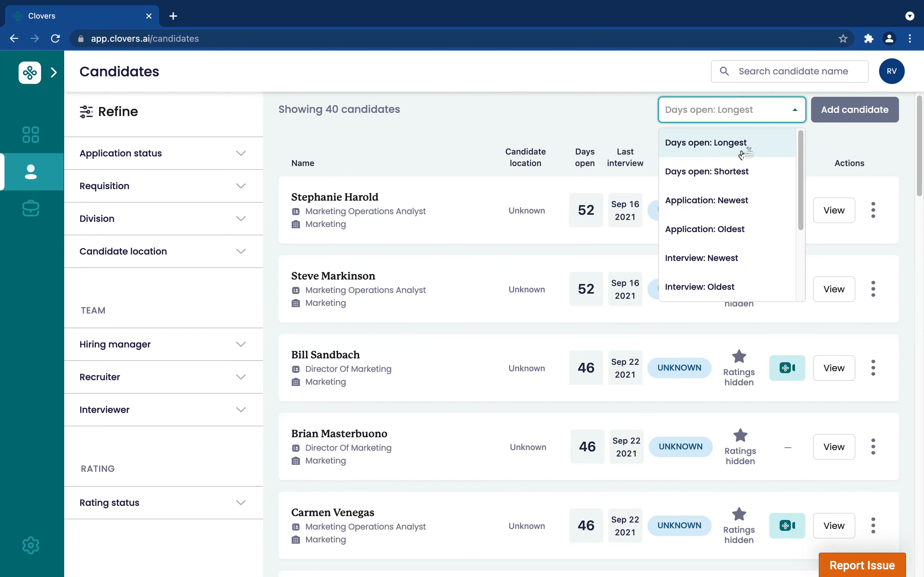
pyautogui.click(740, 169)
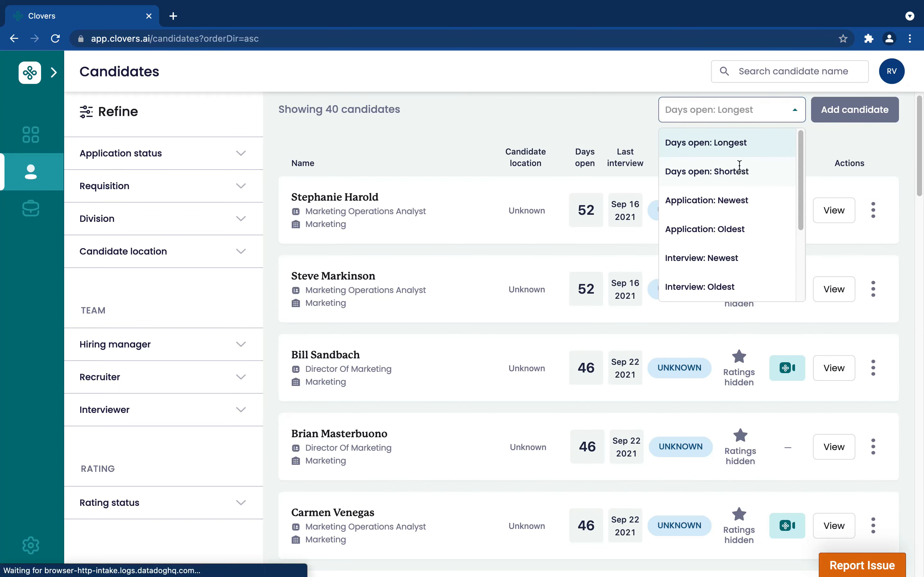